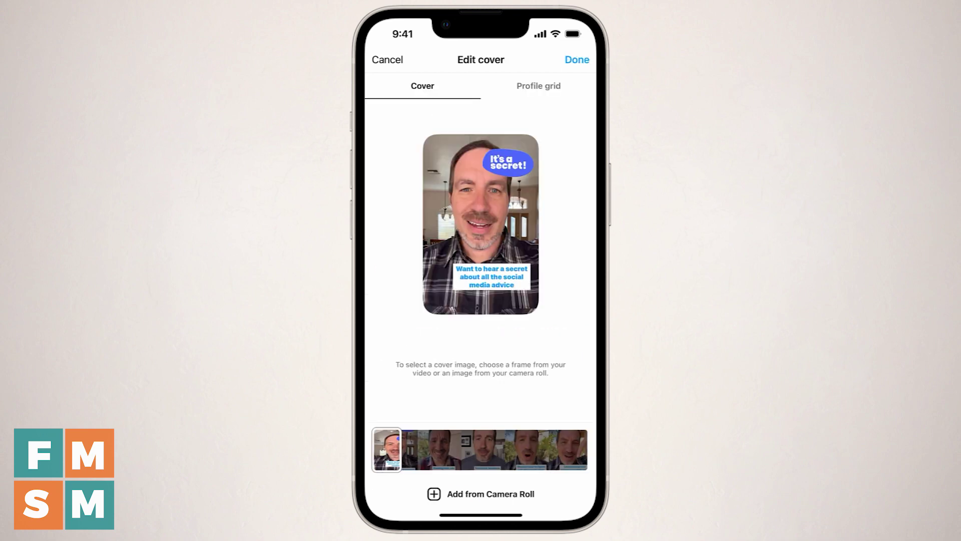
# Scrub the reel's frame strip to preview cover frames, ending on 'Facebook business pages are better.'.
pyautogui.moveTo(386, 449); pyautogui.dragTo(449, 449)
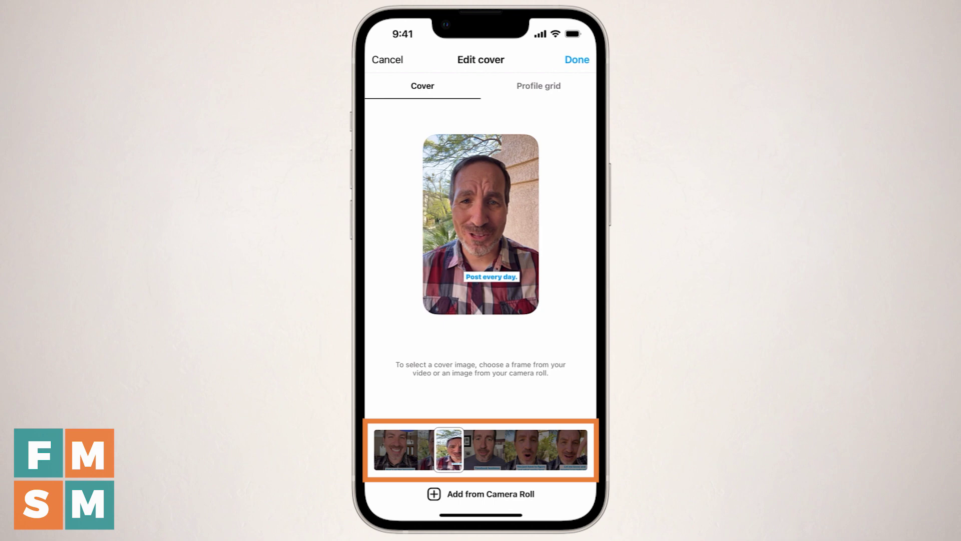
pyautogui.moveTo(449, 449); pyautogui.dragTo(386, 449)
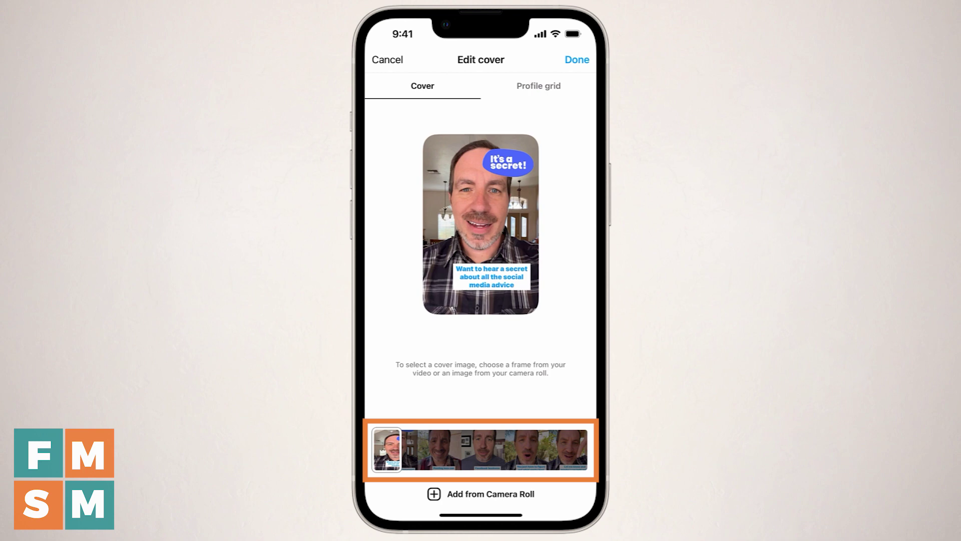
pyautogui.moveTo(386, 449)
pyautogui.mouseDown()
pyautogui.moveTo(488, 449)
pyautogui.moveTo(387, 449)
pyautogui.mouseUp()
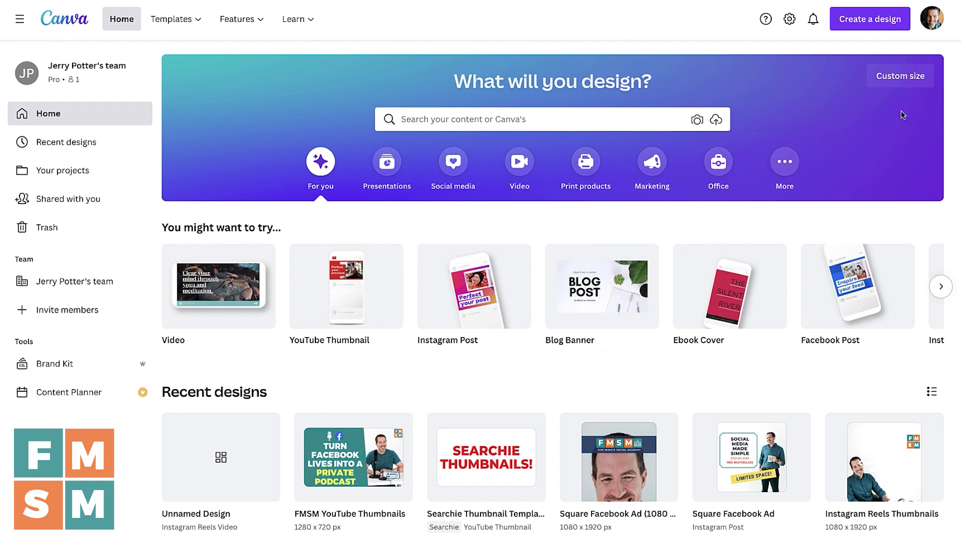
# Create a blank custom-size design of 1080 × 1920 px.
pyautogui.click(545, 122)
pyautogui.write('reels')
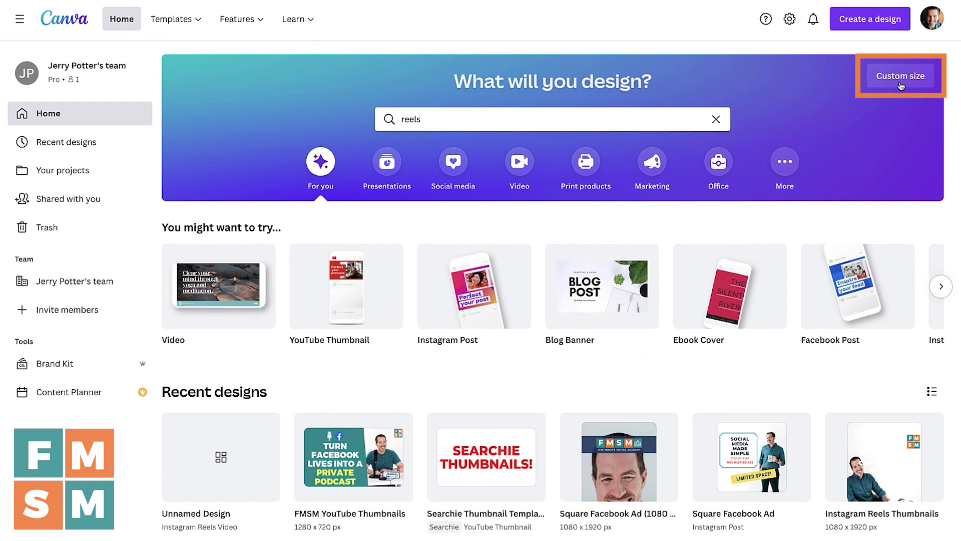
pyautogui.click(900, 80)
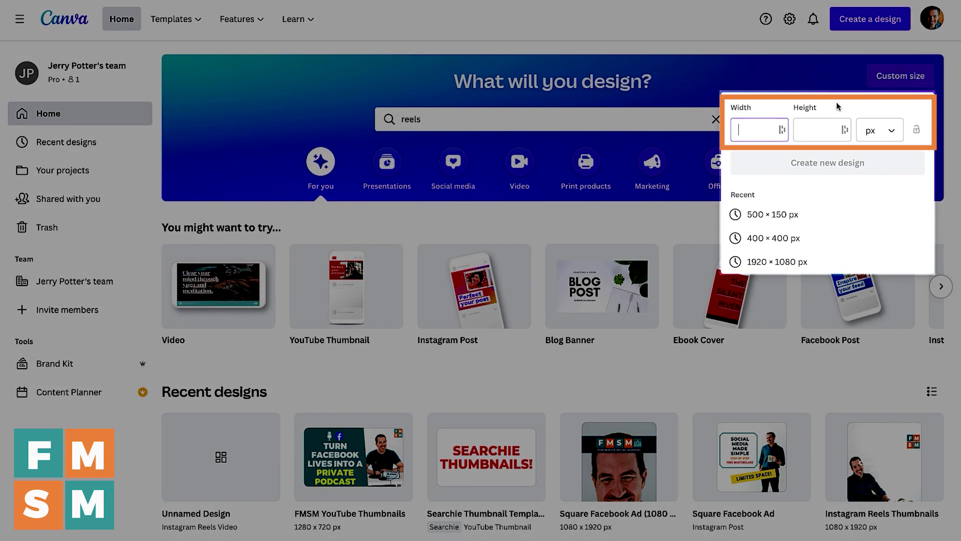
pyautogui.write('1080')
pyautogui.press('Tab')
pyautogui.write('1920')
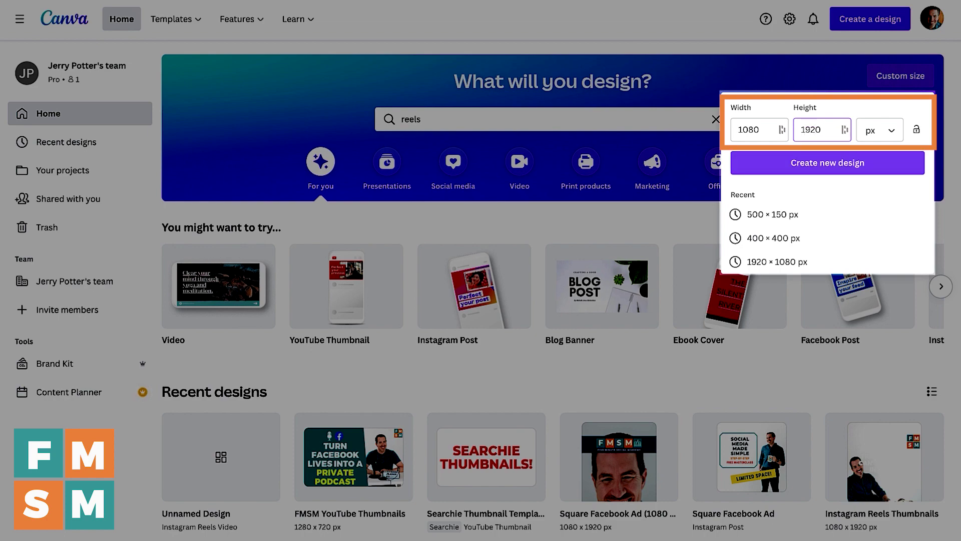
pyautogui.click(836, 162)
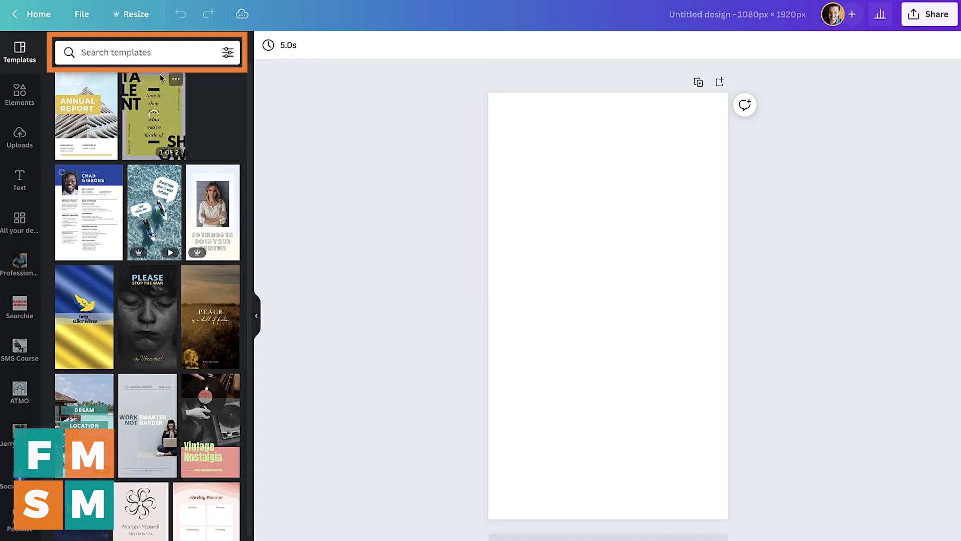
# Search the templates for 'reels'.
pyautogui.click(126, 53)
pyautogui.write('reels')
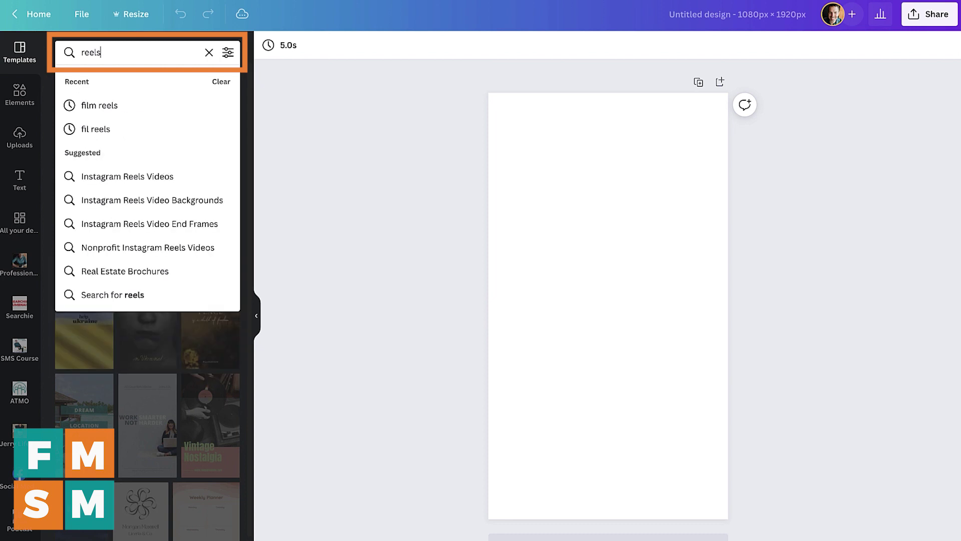
pyautogui.press('Return')
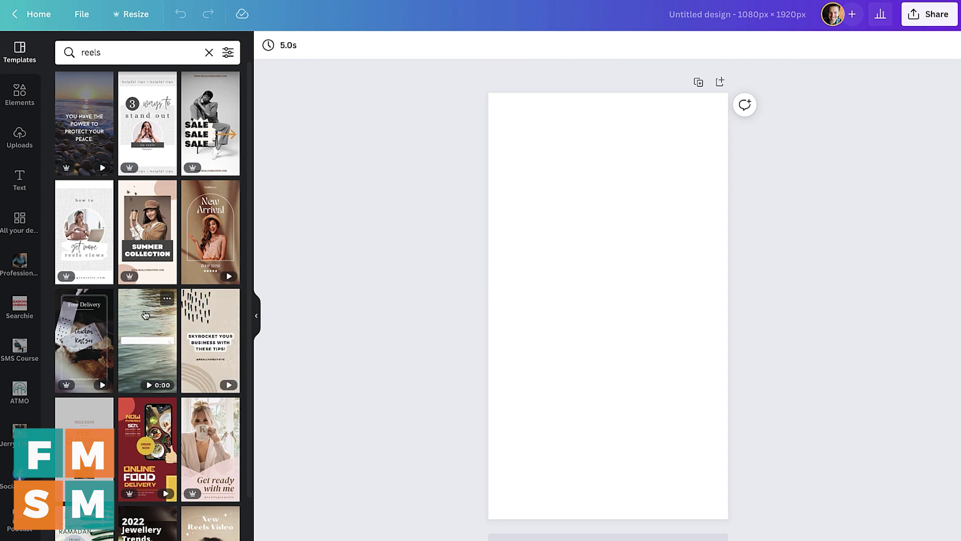
# Try the For Clothing Store template on the page, then undo it.
pyautogui.moveTo(85, 421)
pyautogui.mouseDown()
pyautogui.moveTo(289, 397)
pyautogui.moveTo(497, 343)
pyautogui.moveTo(405, 329)
pyautogui.moveTo(87, 421)
pyautogui.mouseUp()
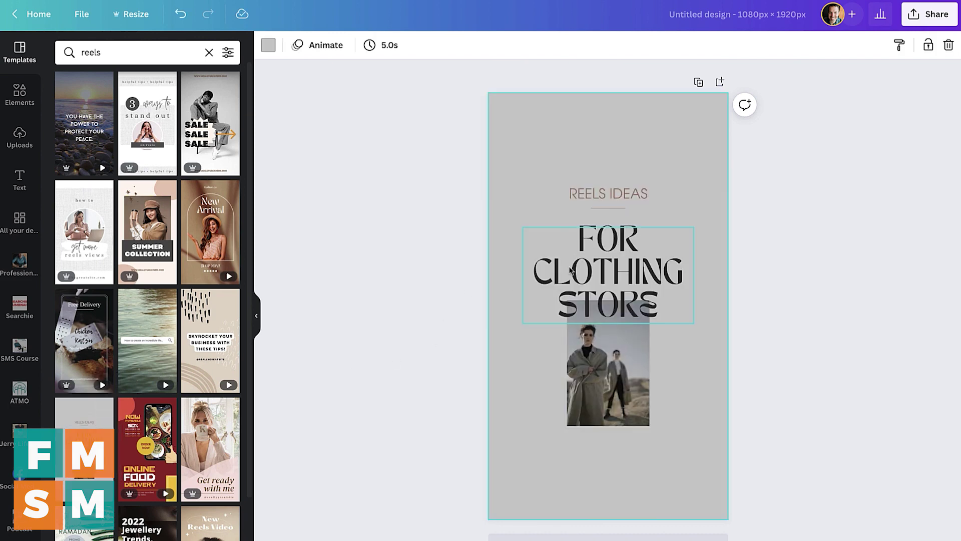
pyautogui.doubleClick(594, 259)
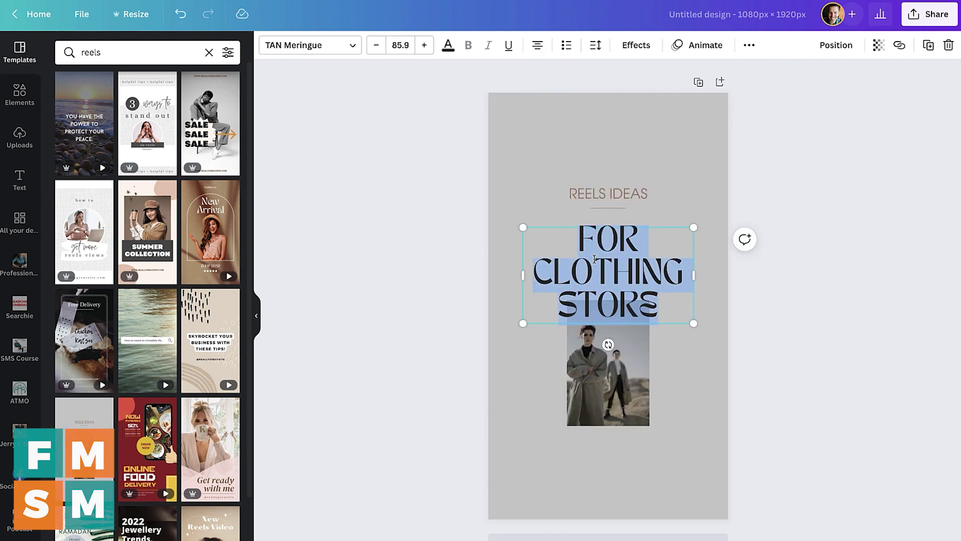
pyautogui.click(419, 217)
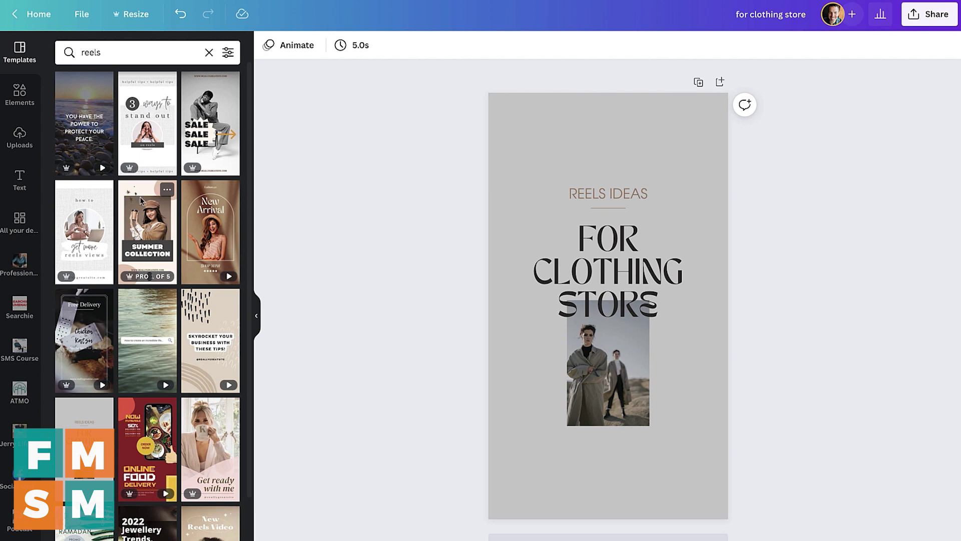
pyautogui.hotkey('ctrl', 'z')
pyautogui.hotkey('ctrl', 'z')
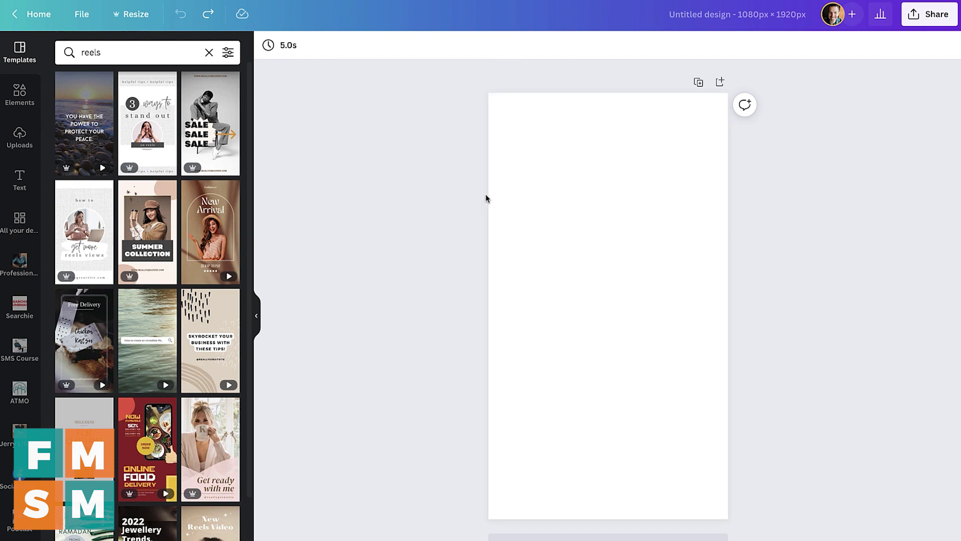
# Place the Professional photos shot of the smiling man with laptop and phone on the page.
pyautogui.click(22, 260)
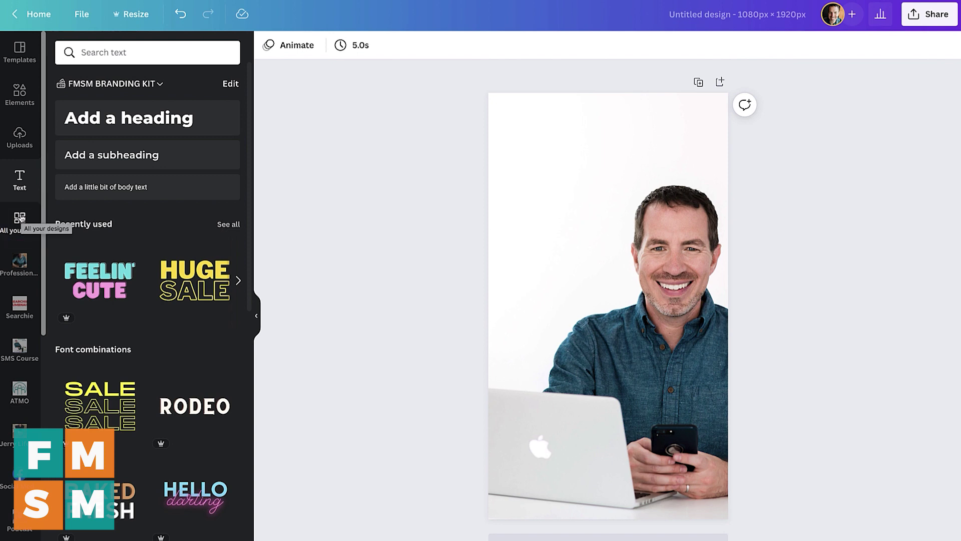
# Add a grey square from Elements, stretch it to page width and move it to the bottom.
pyautogui.click(19, 50)
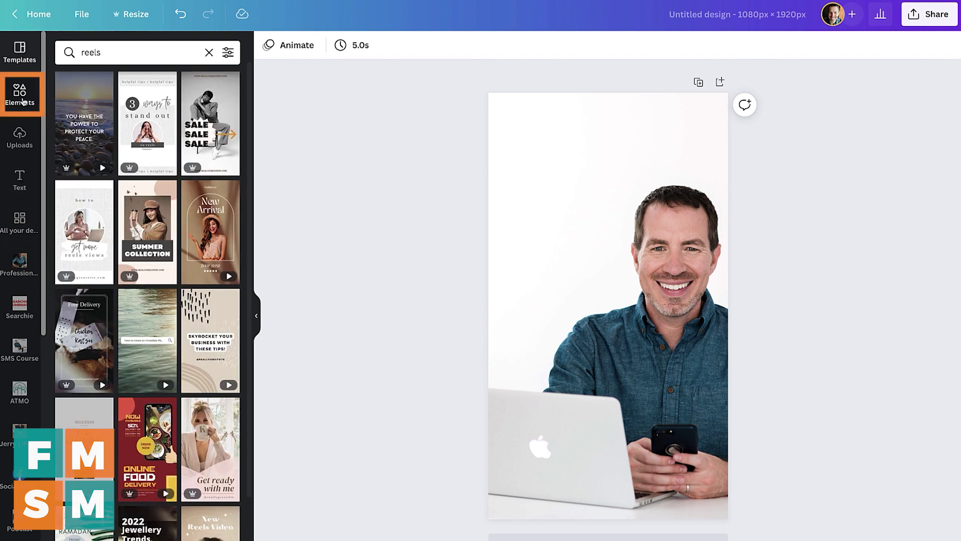
pyautogui.click(22, 98)
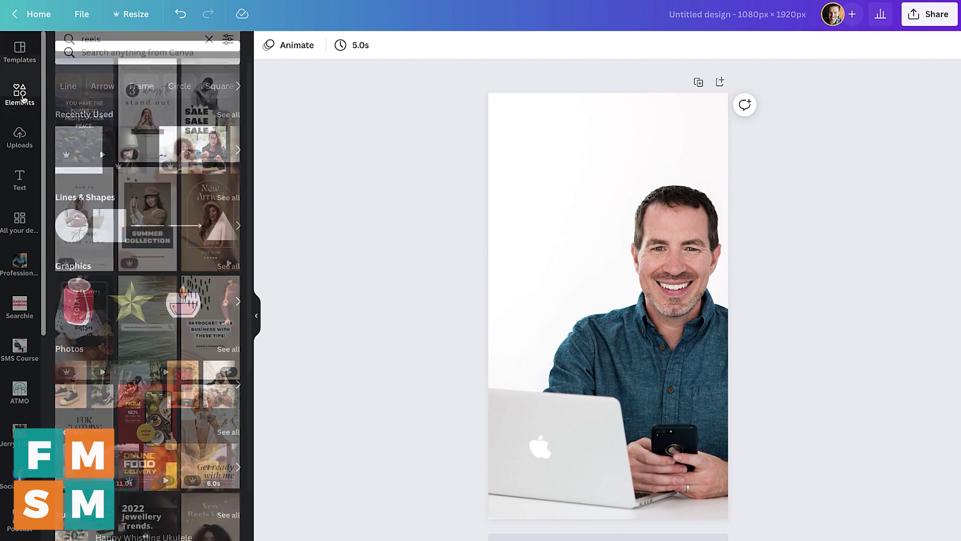
pyautogui.click(72, 156)
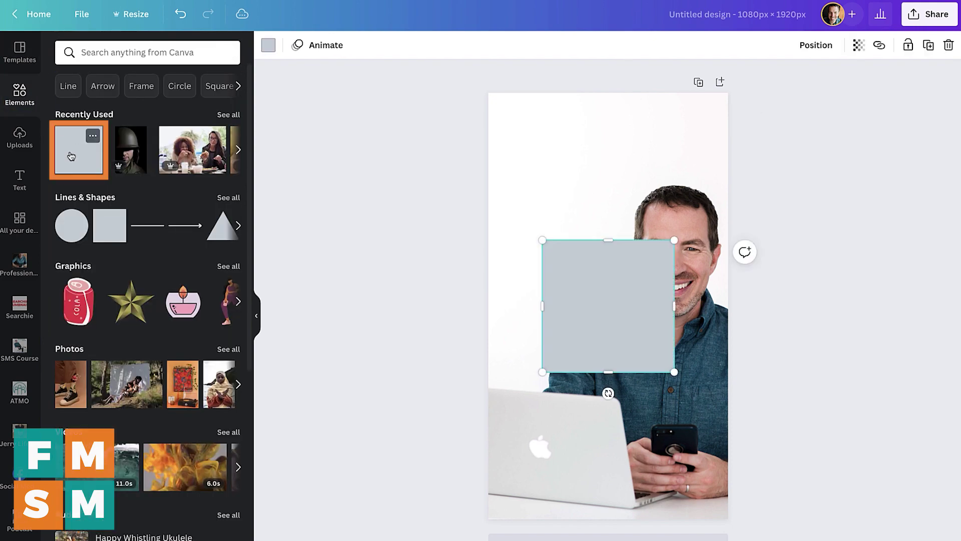
pyautogui.moveTo(544, 245); pyautogui.dragTo(474, 204)
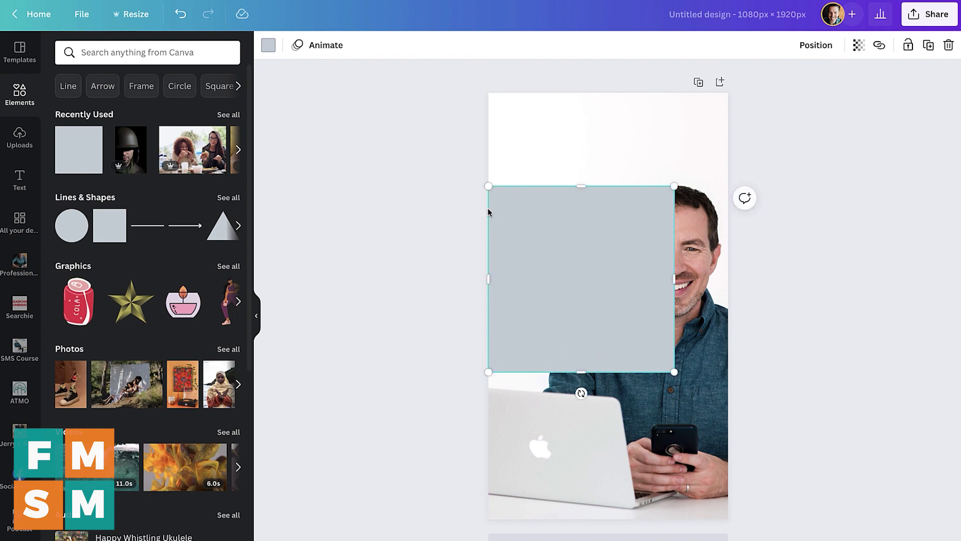
pyautogui.moveTo(674, 372); pyautogui.dragTo(730, 423)
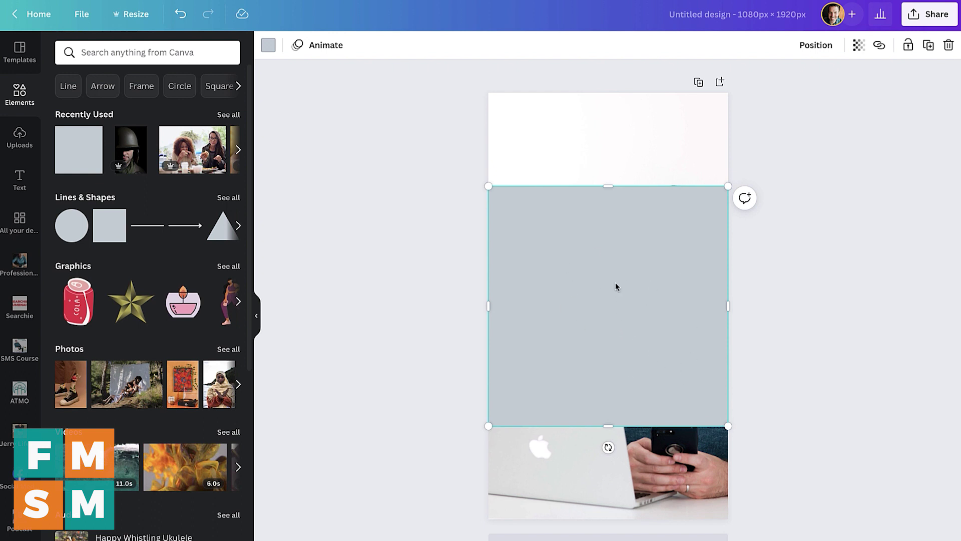
pyautogui.moveTo(616, 287)
pyautogui.mouseDown()
pyautogui.moveTo(618, 279)
pyautogui.moveTo(617, 296)
pyautogui.mouseUp()
pyautogui.moveTo(623, 287); pyautogui.dragTo(634, 444)
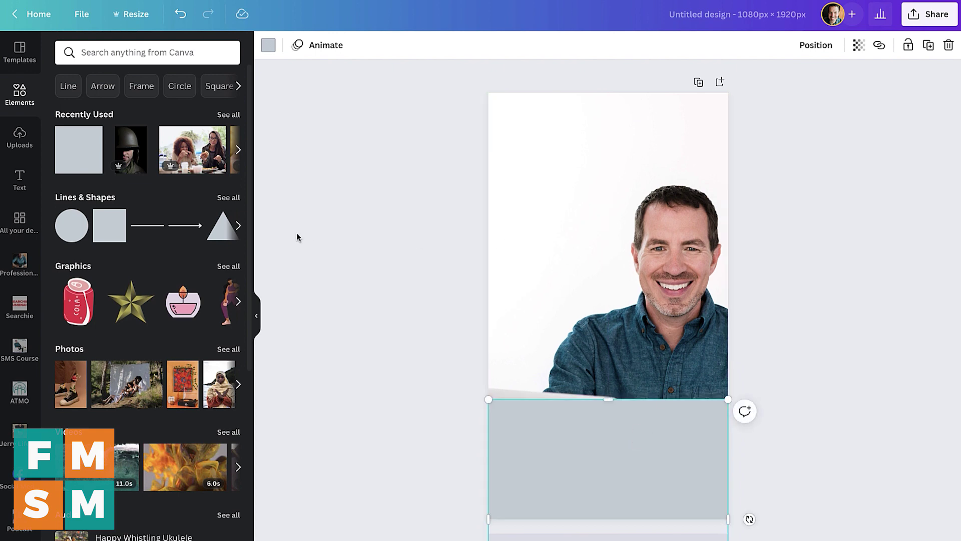
# Add a heading with the pasted headline, narrowed to wrap onto three lines.
pyautogui.click(19, 180)
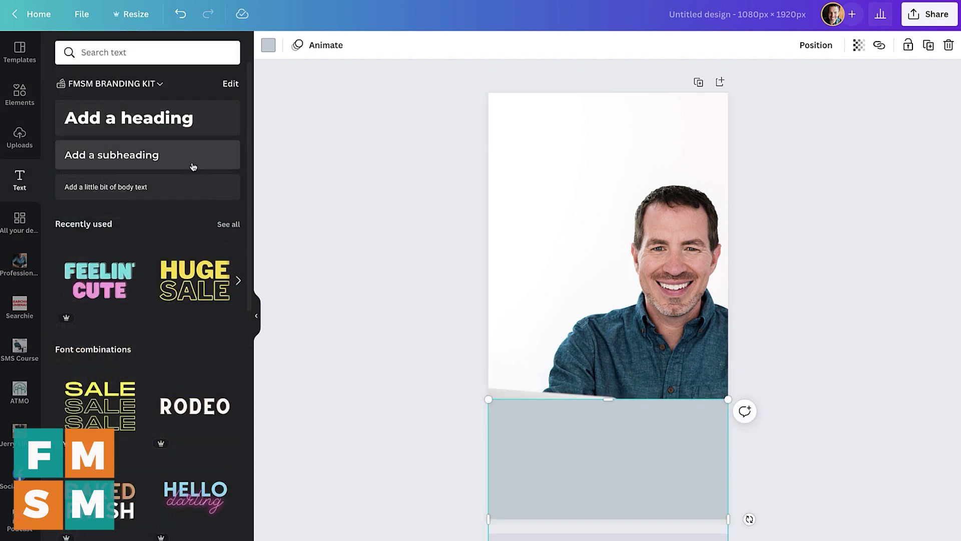
pyautogui.click(144, 125)
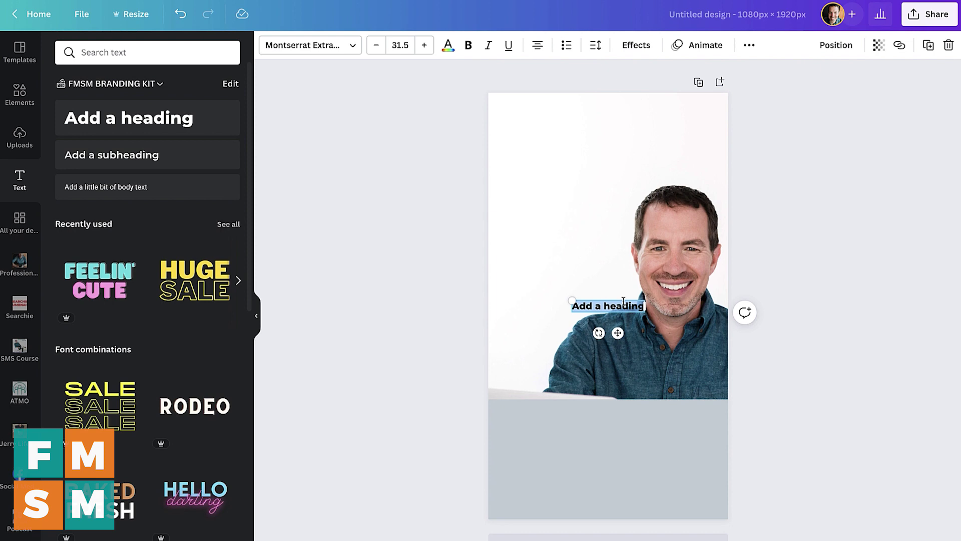
pyautogui.write("WHY YOU'LL DO BETTER FOCUSING ON ONE SOCIAL NETWORK!")
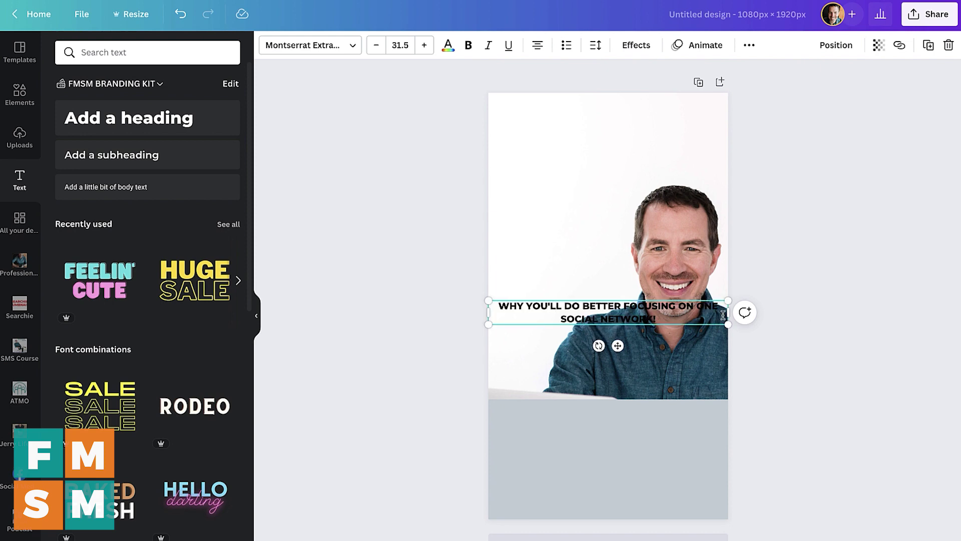
pyautogui.moveTo(727, 312); pyautogui.dragTo(563, 235)
pyautogui.click(579, 277)
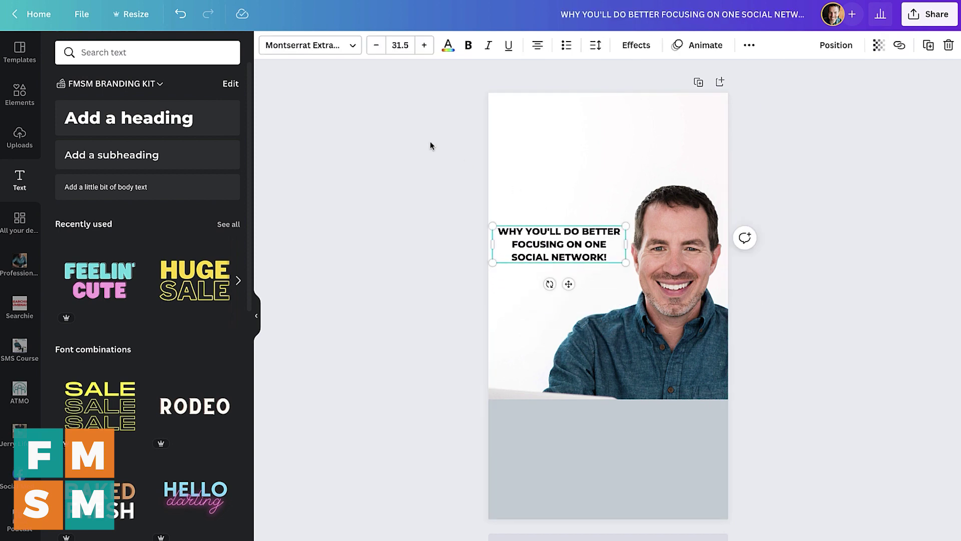
# Increase the heading's font size to 45.5 and nudge it slightly higher.
pyautogui.doubleClick(562, 238)
pyautogui.click(424, 45)
pyautogui.click(423, 45)
pyautogui.click(423, 45)
pyautogui.click(423, 45)
pyautogui.click(423, 45)
pyautogui.click(423, 45)
pyautogui.click(422, 46)
pyautogui.click(422, 45)
pyautogui.click(422, 46)
pyautogui.click(421, 46)
pyautogui.click(422, 45)
pyautogui.click(422, 45)
pyautogui.click(422, 46)
pyautogui.click(422, 45)
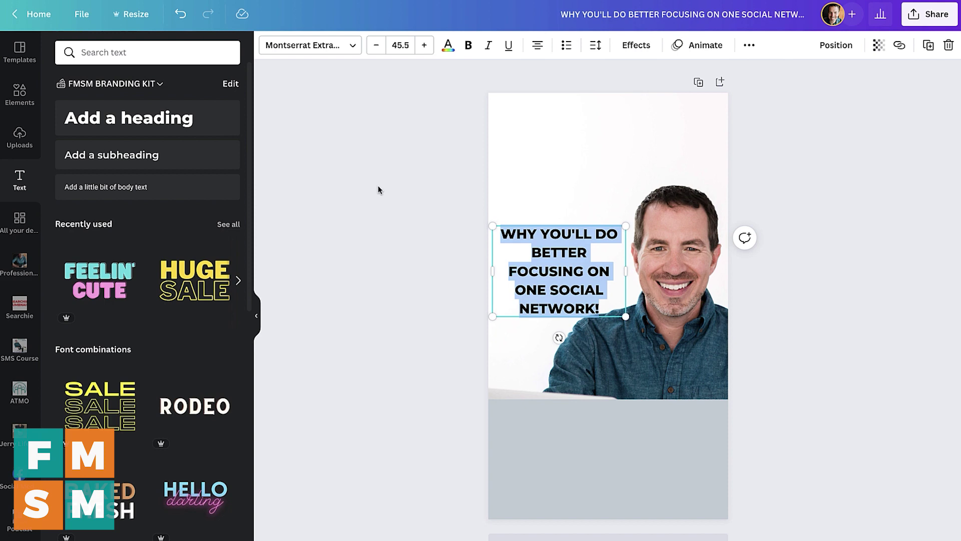
pyautogui.click(409, 212)
pyautogui.moveTo(565, 254); pyautogui.dragTo(562, 236)
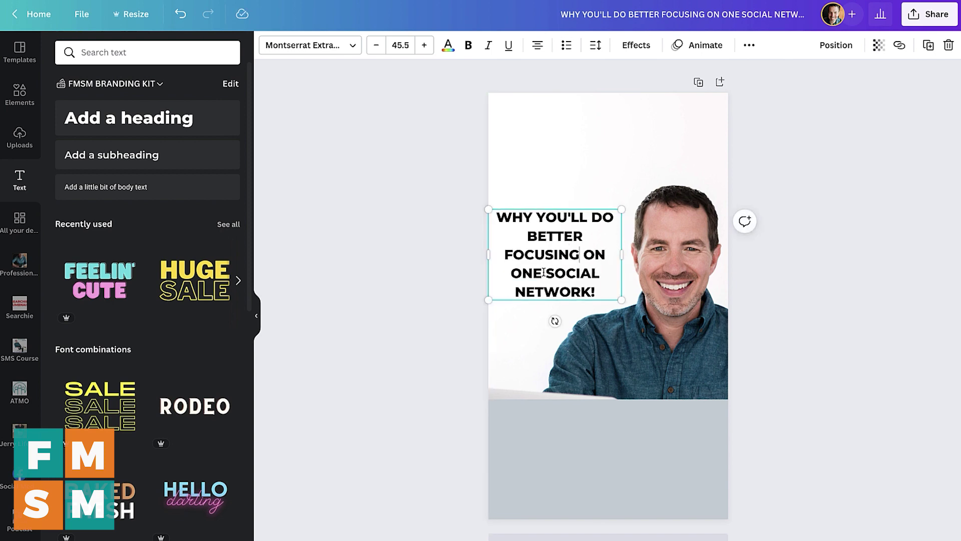
# Color the words 'ONE SOCIAL NETWORK!' with the orange brand swatch.
pyautogui.moveTo(510, 274); pyautogui.dragTo(538, 236)
pyautogui.keyDown('shift'); pyautogui.click(601, 292); pyautogui.keyUp('shift')
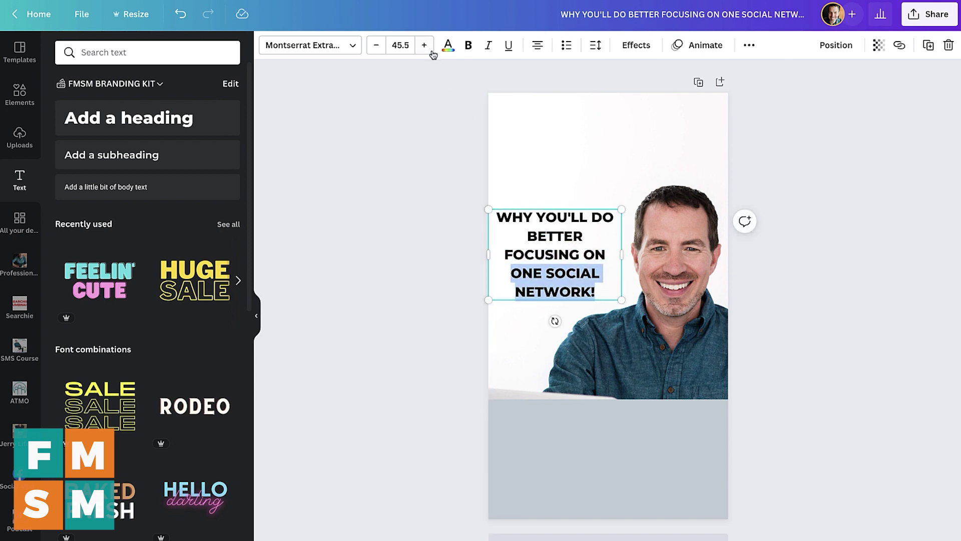
pyautogui.click(448, 45)
pyautogui.click(99, 192)
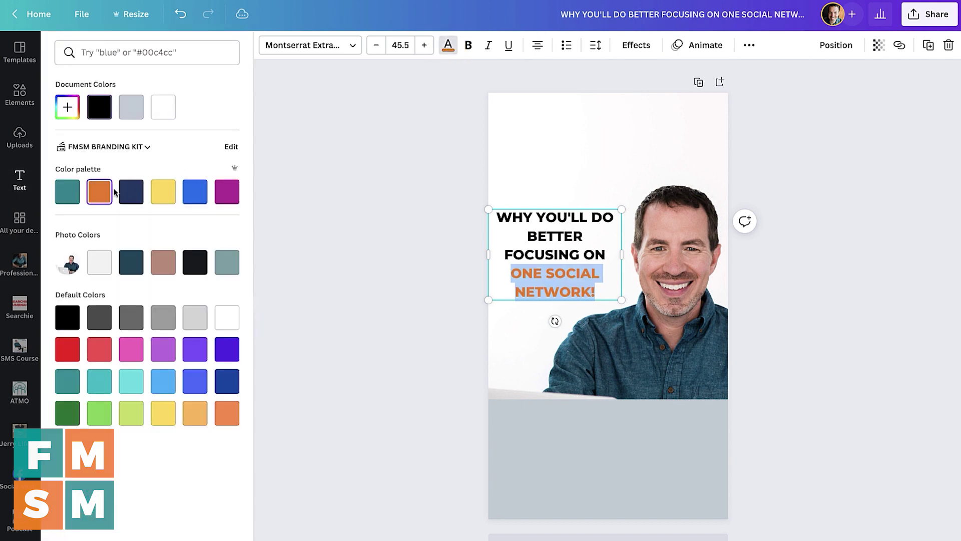
pyautogui.press('Escape')
pyautogui.click(536, 203)
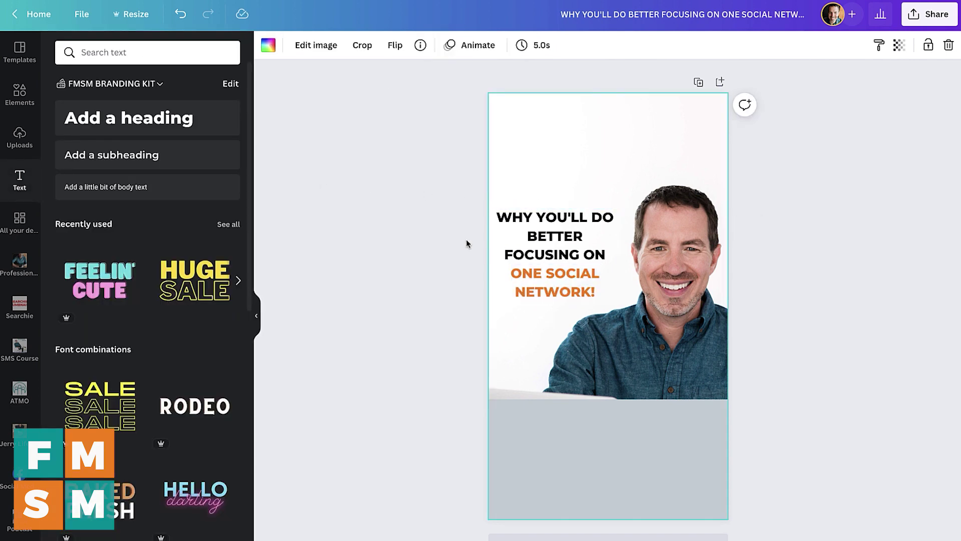
pyautogui.click(389, 187)
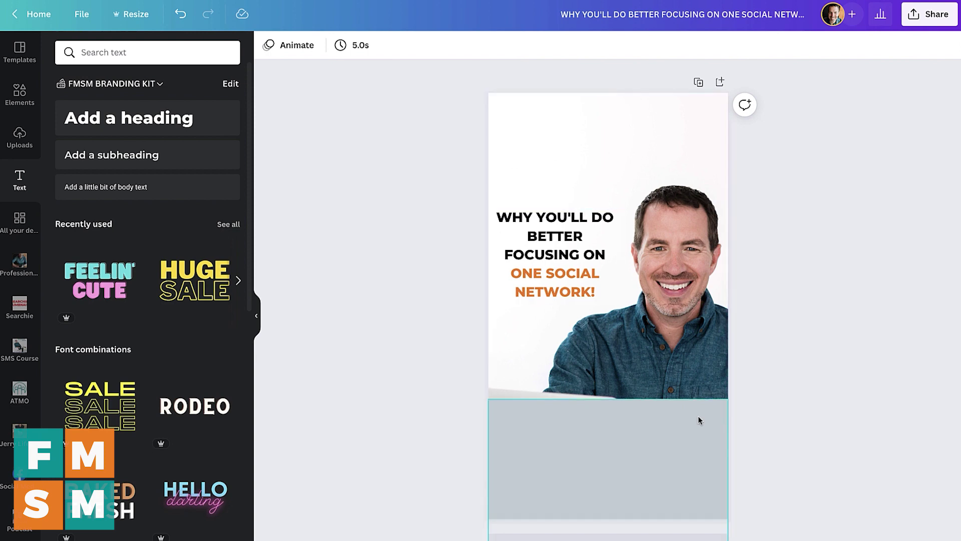
# Move the grey block up behind the headline, deleting it once and undoing the deletion.
pyautogui.moveTo(606, 450); pyautogui.dragTo(604, 240)
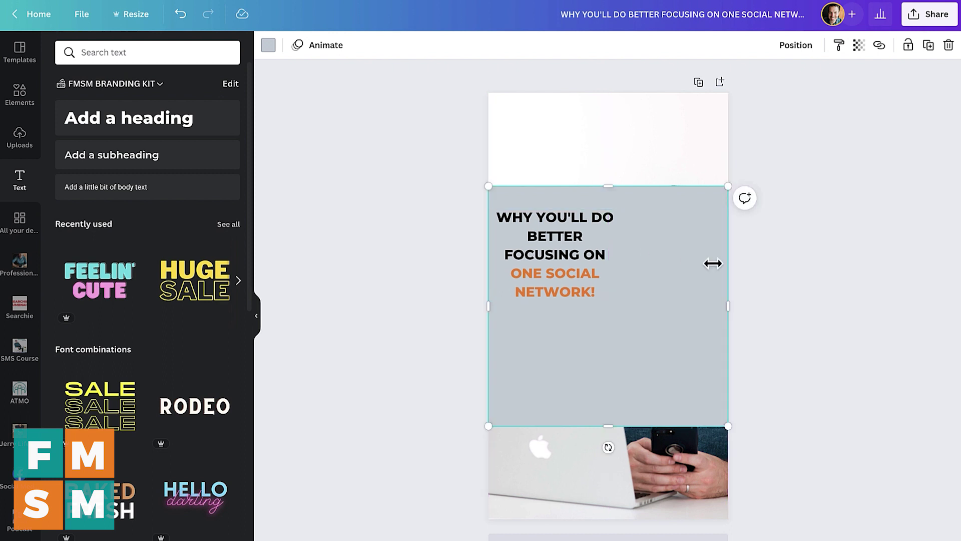
pyautogui.click(800, 280)
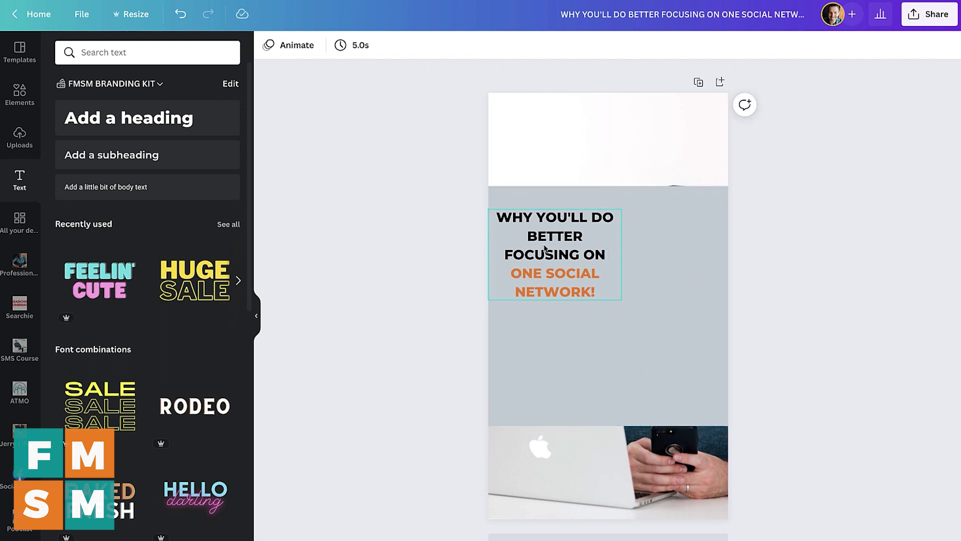
pyautogui.click(676, 280)
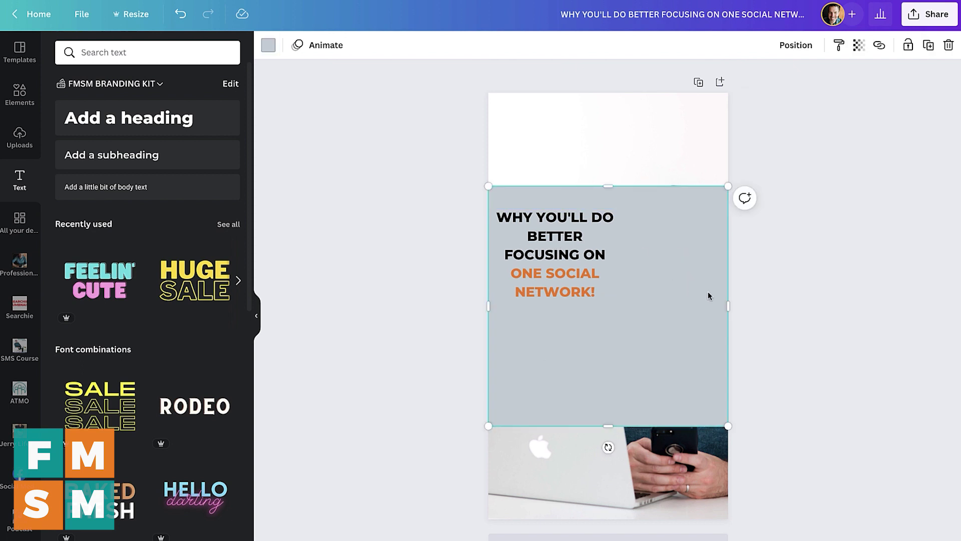
pyautogui.press('Delete')
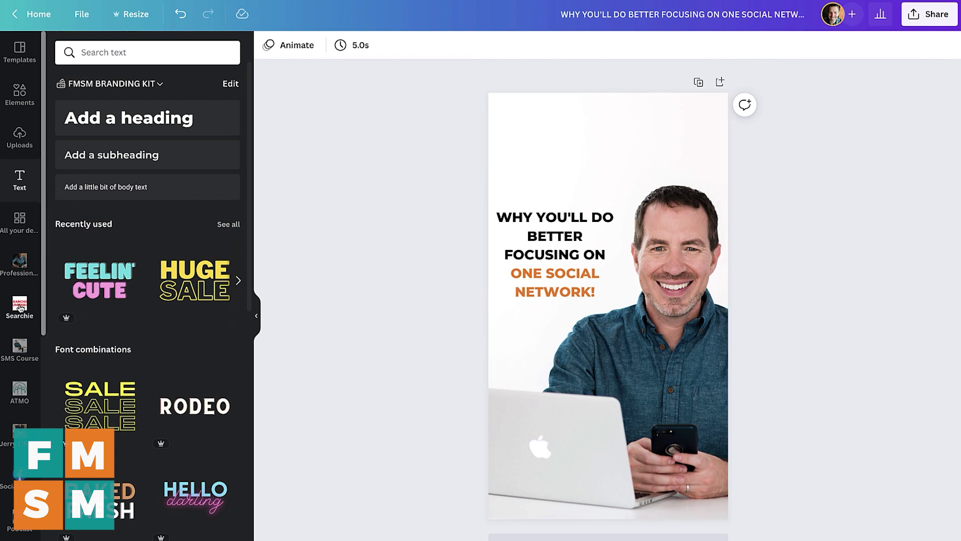
pyautogui.hotkey('ctrl', 'z')
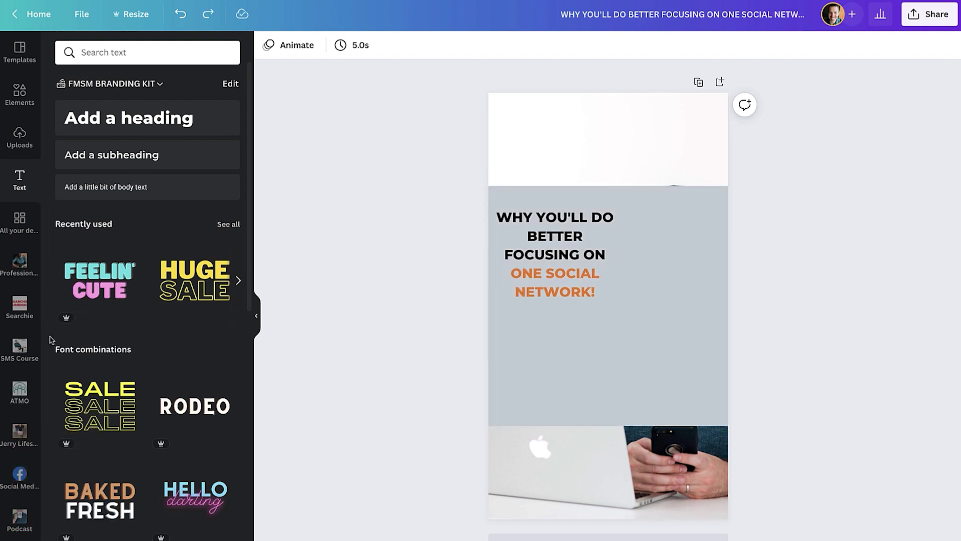
pyautogui.scroll(-5, 17, 424)
# Add the FMSM brand logo, shrink it and place it near the top right.
pyautogui.click(19, 493)
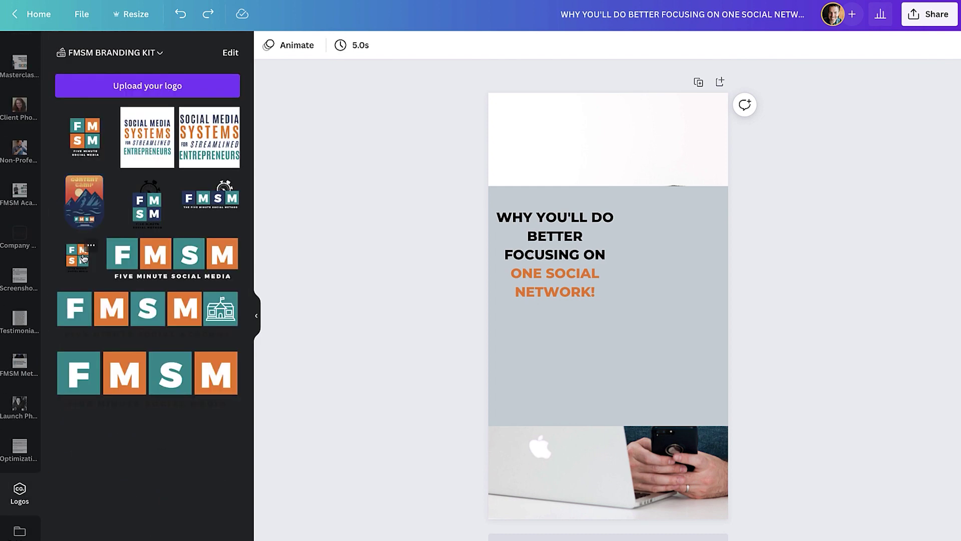
pyautogui.click(85, 136)
pyautogui.moveTo(622, 333); pyautogui.dragTo(684, 186)
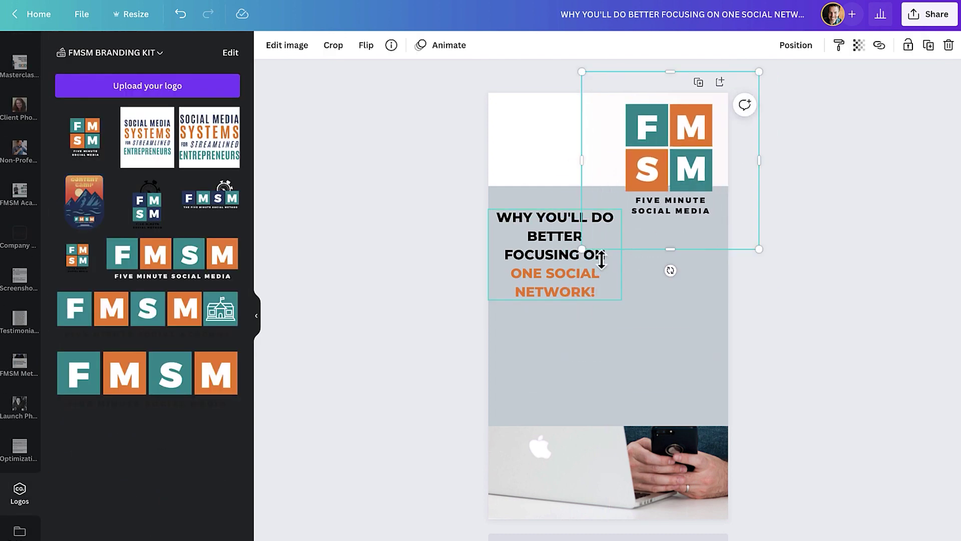
pyautogui.moveTo(582, 249); pyautogui.dragTo(653, 178)
pyautogui.moveTo(689, 144); pyautogui.dragTo(673, 157)
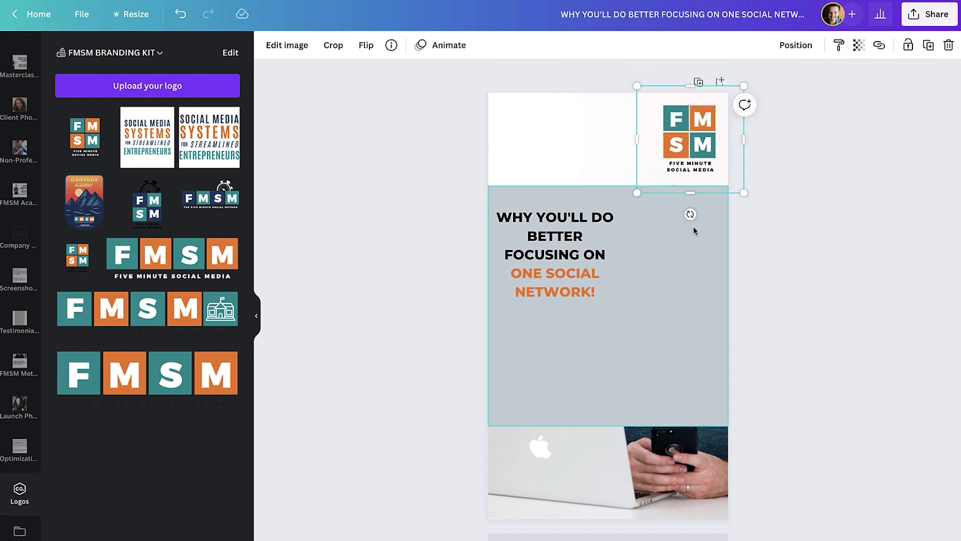
# Delete the grey block and move the logo to the page's top-left corner.
pyautogui.click(690, 251)
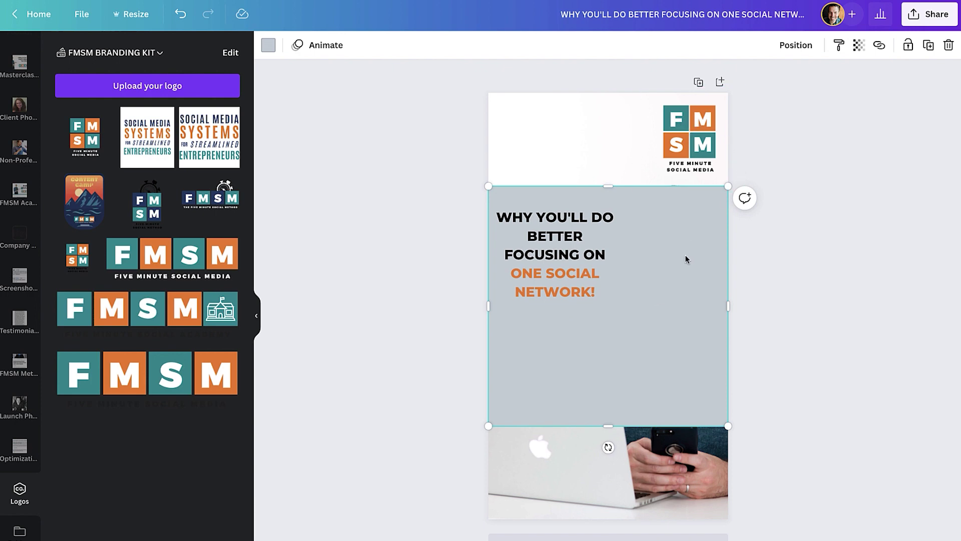
pyautogui.press('Delete')
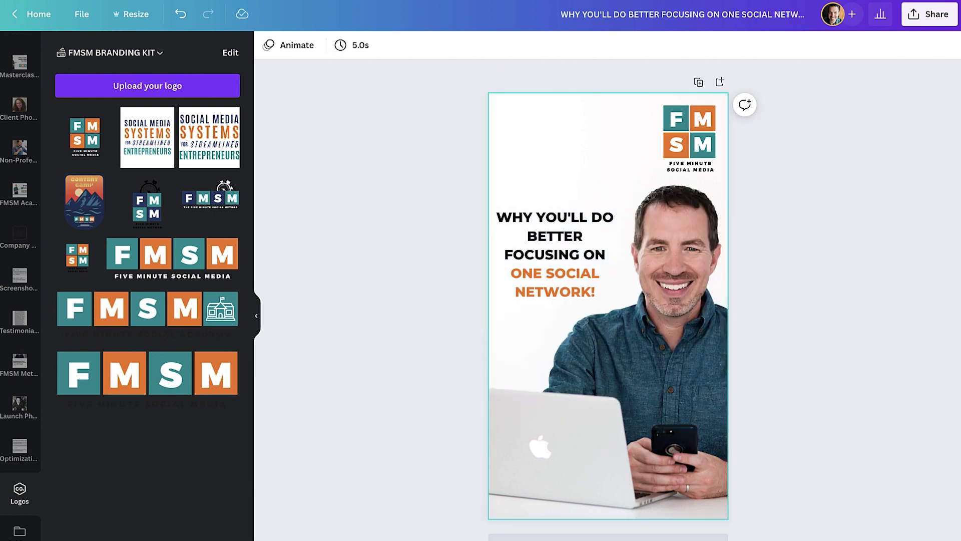
pyautogui.moveTo(680, 149); pyautogui.dragTo(517, 148)
pyautogui.click(833, 200)
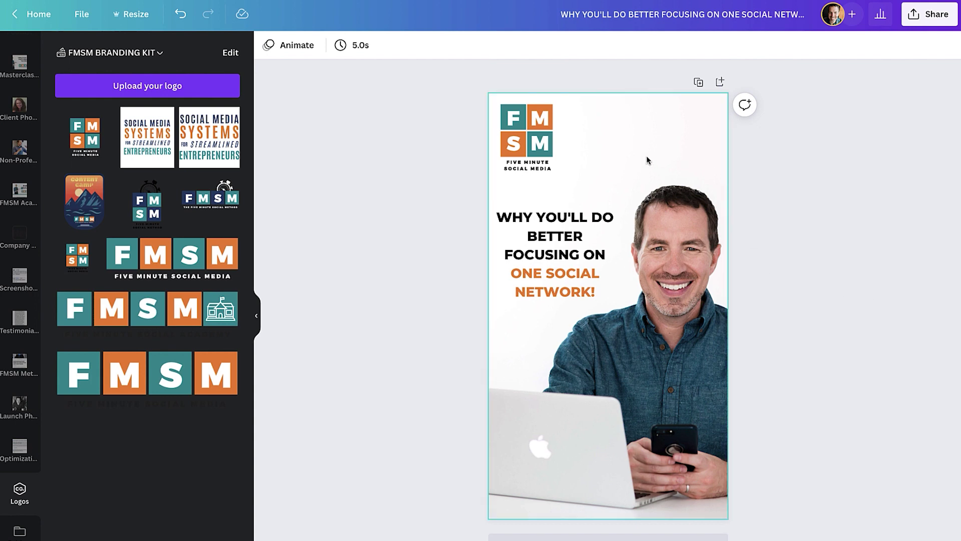
# Download the design as a PNG from the Share menu.
pyautogui.click(930, 15)
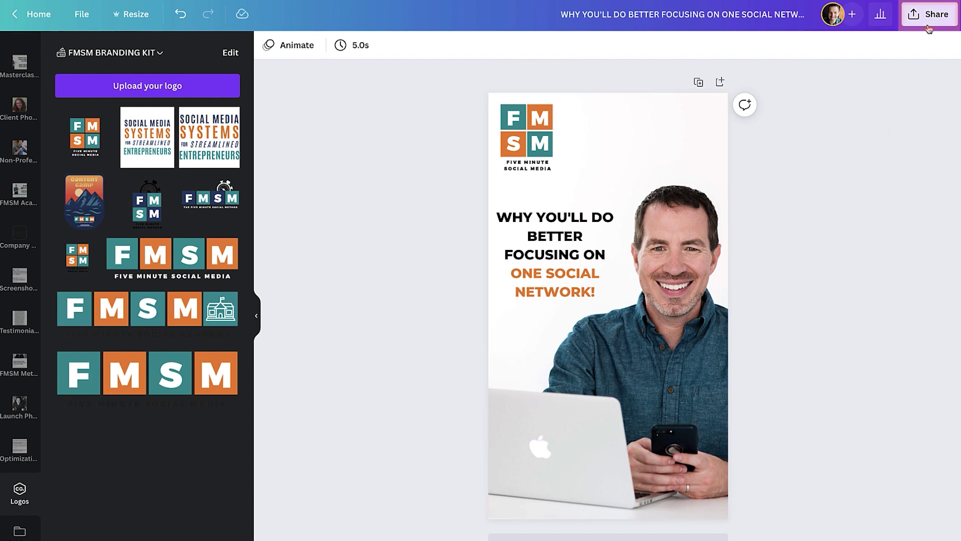
pyautogui.click(789, 298)
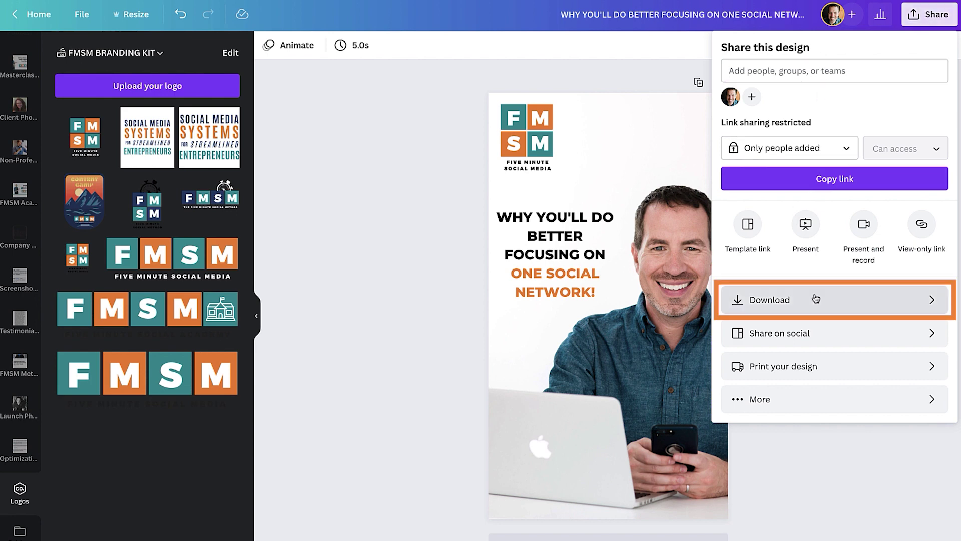
pyautogui.click(824, 247)
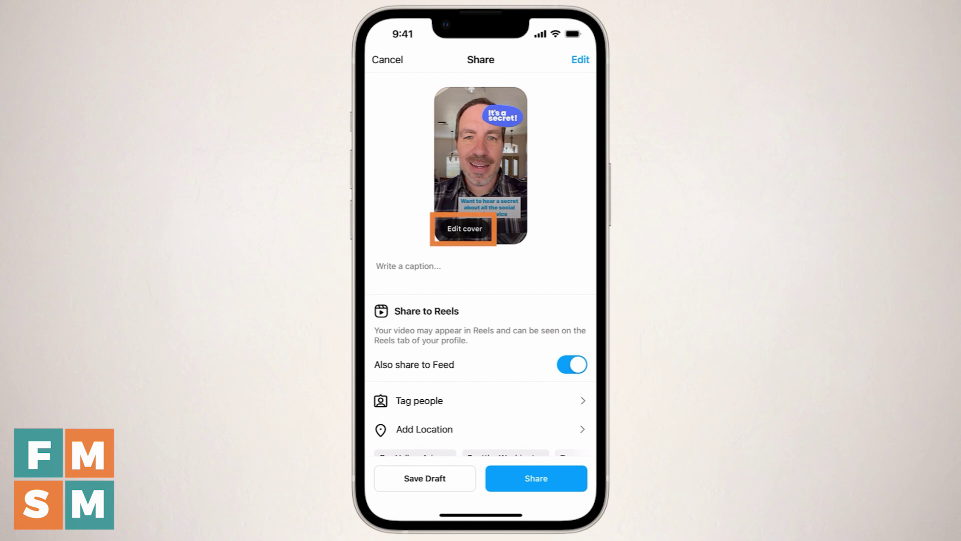
# Set the downloaded Canva headline image as the Reel's cover and confirm.
pyautogui.moveTo(386, 449)
pyautogui.mouseDown()
pyautogui.moveTo(506, 449)
pyautogui.moveTo(386, 449)
pyautogui.mouseUp()
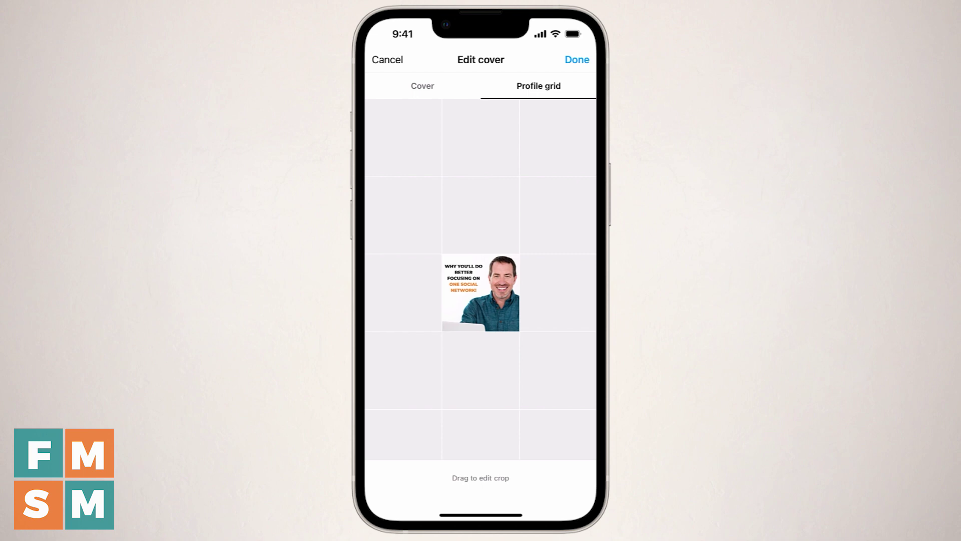
pyautogui.click(577, 60)
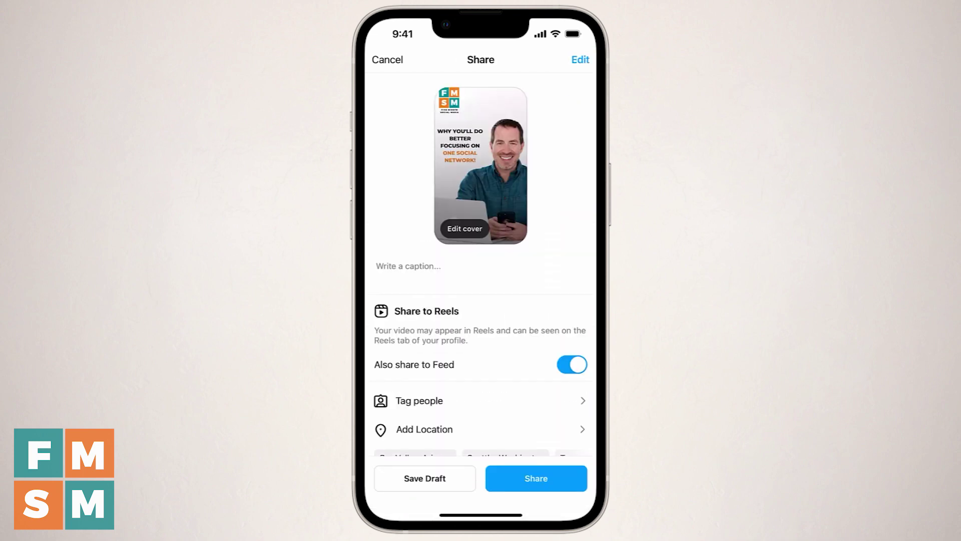